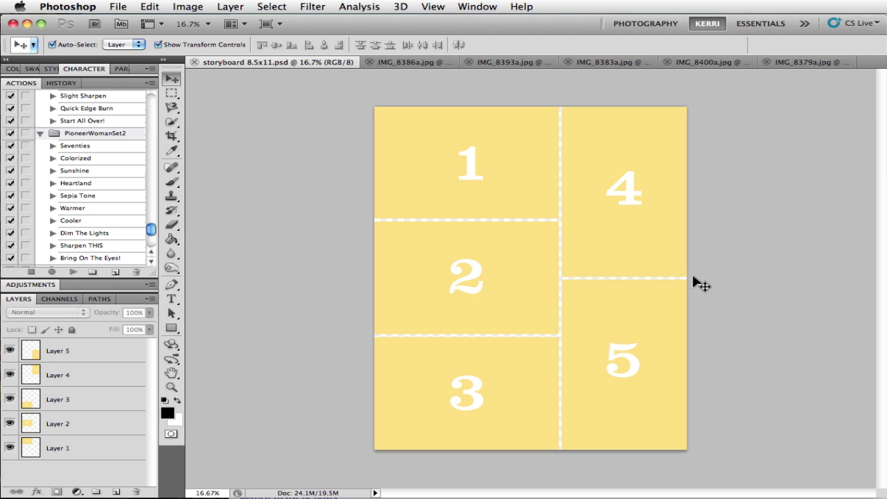
# Step: Collapse the Actions/History panel group to give the Layers panel more room
pyautogui.doubleClick(13, 86)
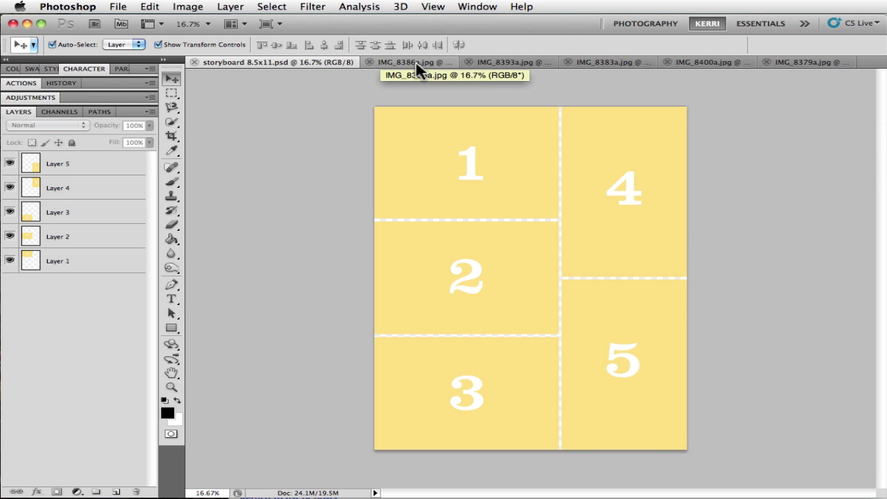
# Step: Review the open photos IMG_8386a, IMG_8393a, IMG_8383a and IMG_8400a, then return to the storyboard
pyautogui.click(460, 60)
pyautogui.click(501, 61)
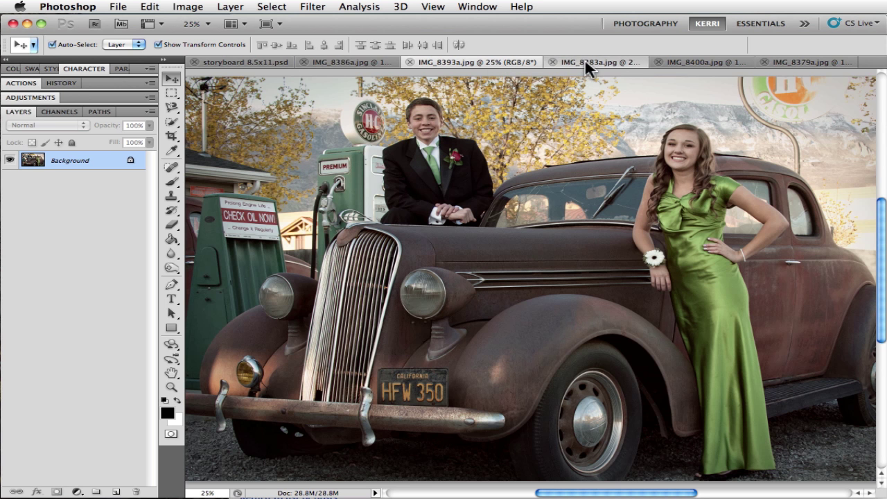
pyautogui.click(617, 61)
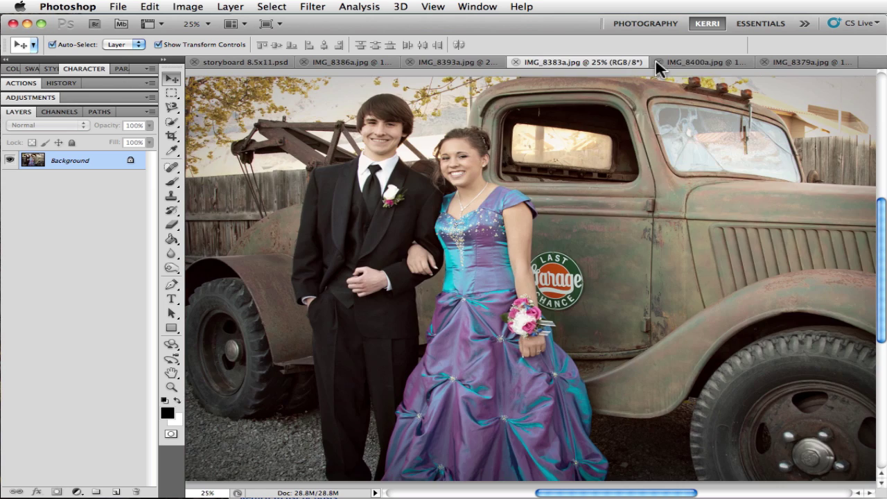
pyautogui.click(722, 59)
pyautogui.click(310, 61)
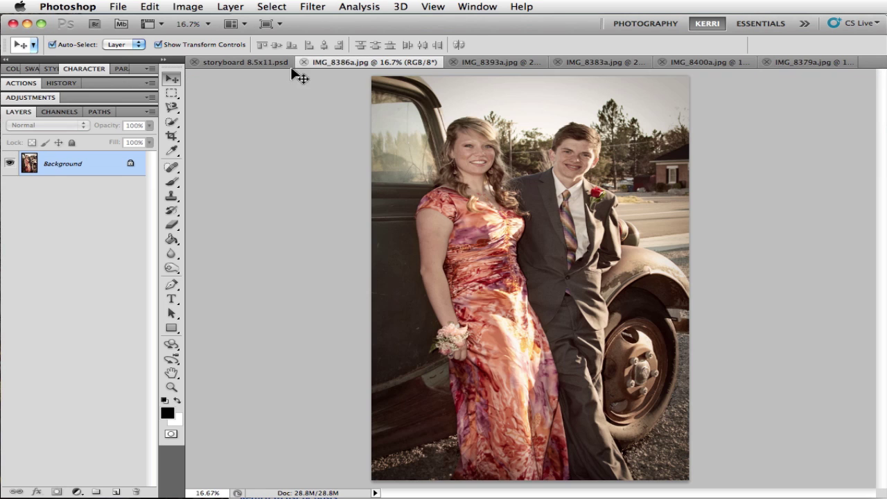
pyautogui.click(233, 61)
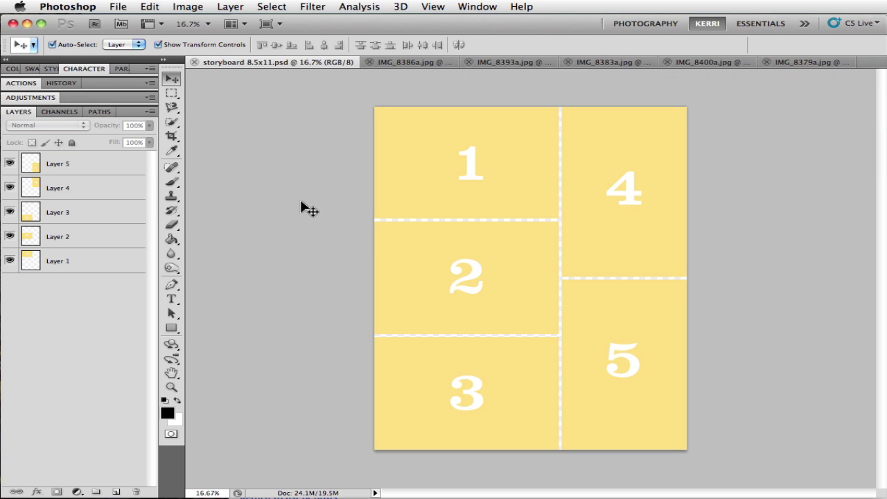
pyautogui.click(402, 62)
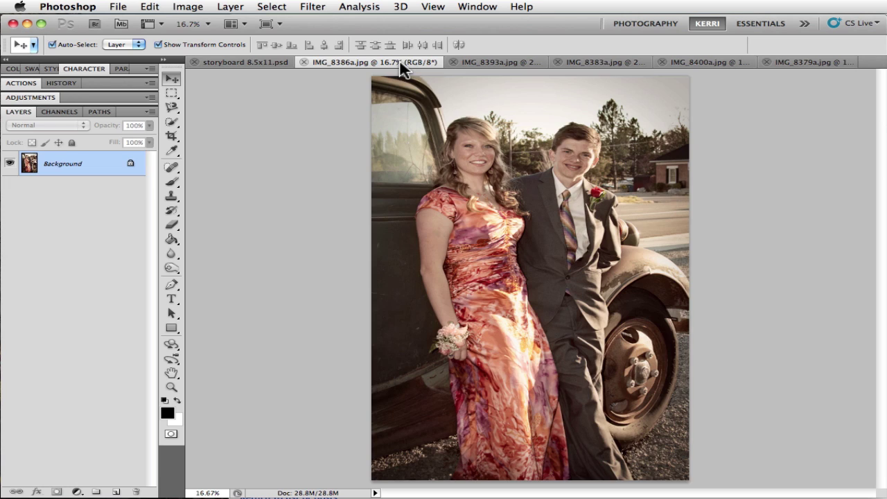
pyautogui.click(236, 62)
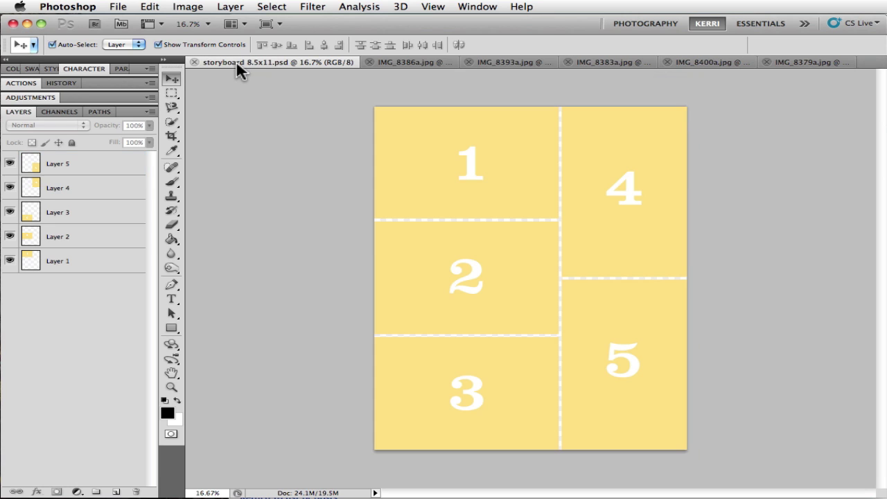
# Step: Check each of the five storyboard panel layers, then display the IMG_8386a red-dress photo
pyautogui.click(651, 189)
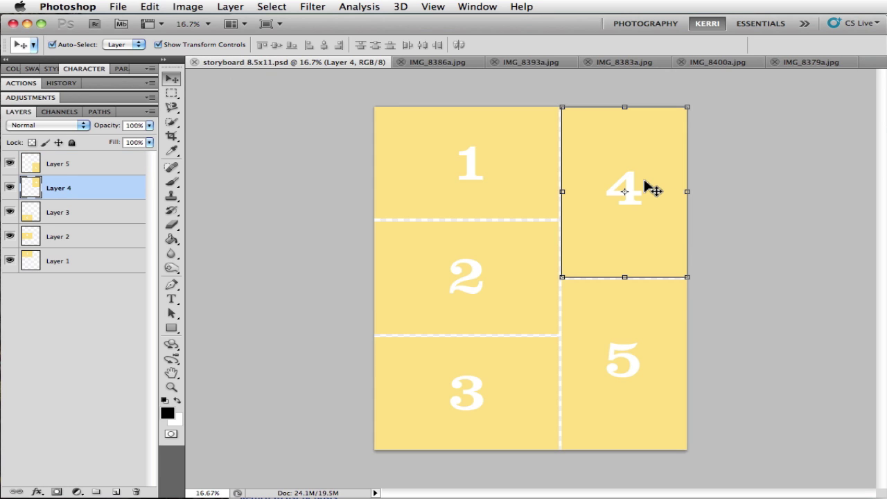
pyautogui.click(529, 176)
pyautogui.click(449, 259)
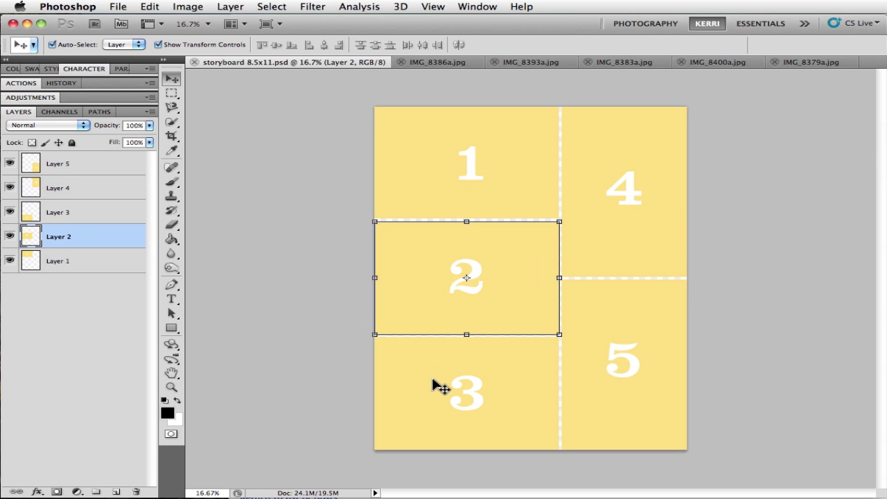
pyautogui.click(434, 383)
pyautogui.click(651, 378)
pyautogui.click(638, 249)
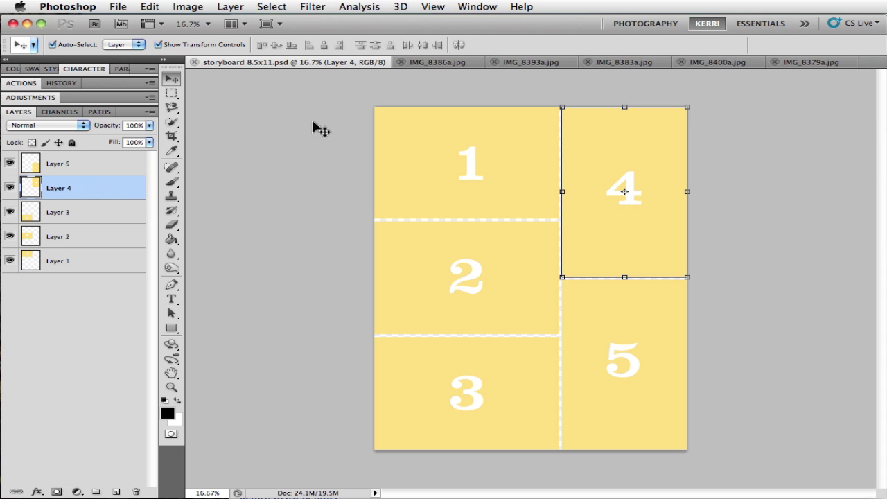
pyautogui.click(431, 64)
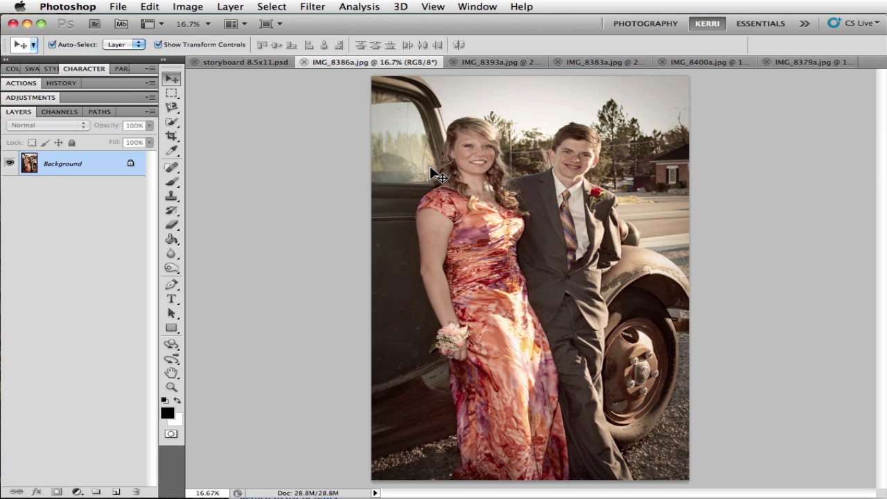
# Step: Bring the red-dress photo into the storyboard as Layer 6, clipped to panel 4's shape
pyautogui.moveTo(437, 177)
pyautogui.mouseDown()
pyautogui.moveTo(251, 64)
pyautogui.moveTo(467, 196)
pyautogui.moveTo(445, 185)
pyautogui.mouseUp()
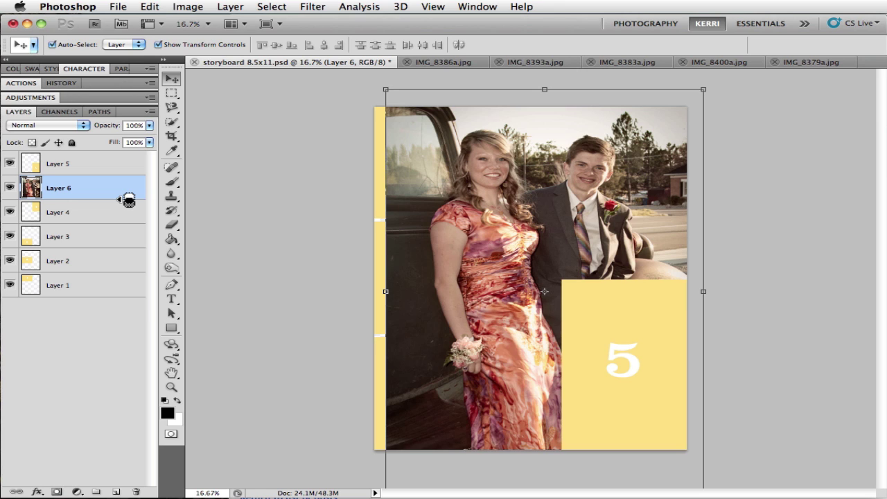
pyautogui.keyDown('alt'); pyautogui.click(128, 200); pyautogui.keyUp('alt')
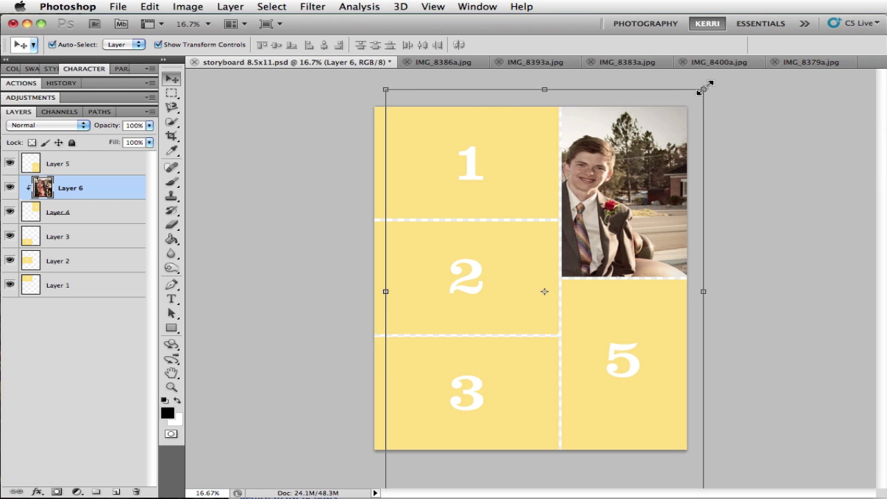
# Step: Scale Layer 6 down to about 45% and position it so the couple fits panel 4
pyautogui.moveTo(703, 88); pyautogui.dragTo(586, 186)
pyautogui.moveTo(589, 234); pyautogui.dragTo(673, 124)
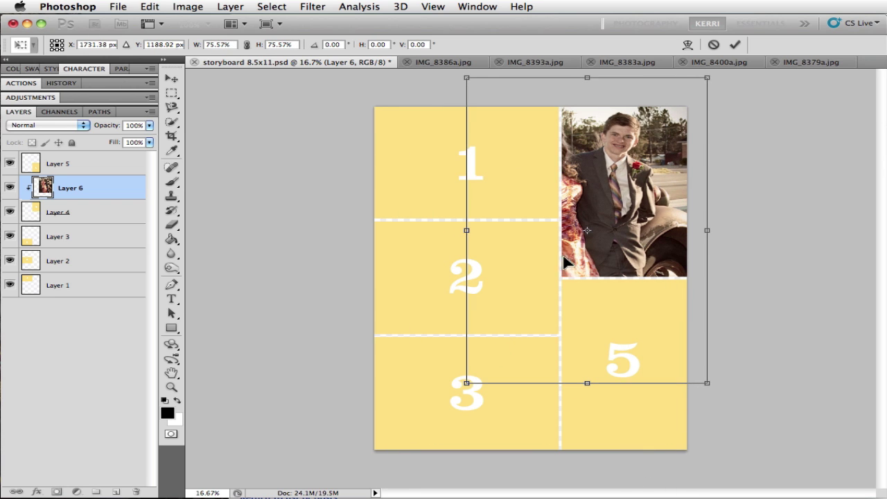
pyautogui.moveTo(468, 380); pyautogui.dragTo(548, 274)
pyautogui.moveTo(607, 236); pyautogui.dragTo(594, 261)
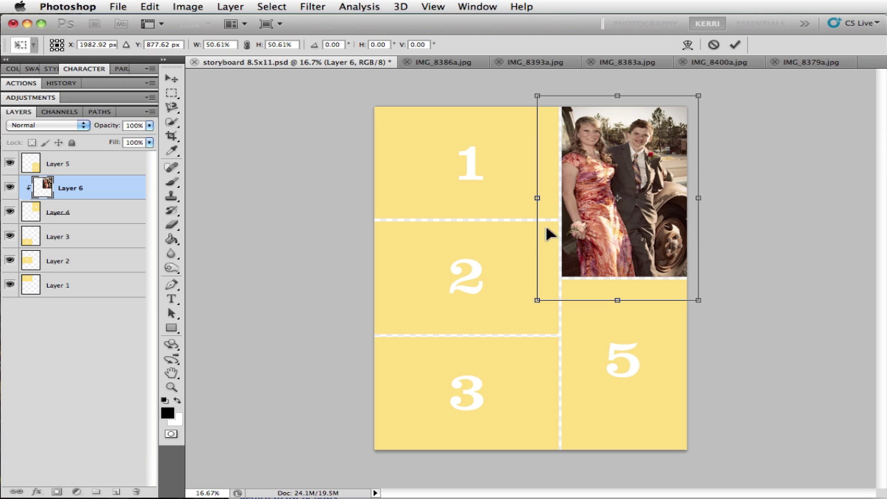
pyautogui.moveTo(537, 301); pyautogui.dragTo(550, 283)
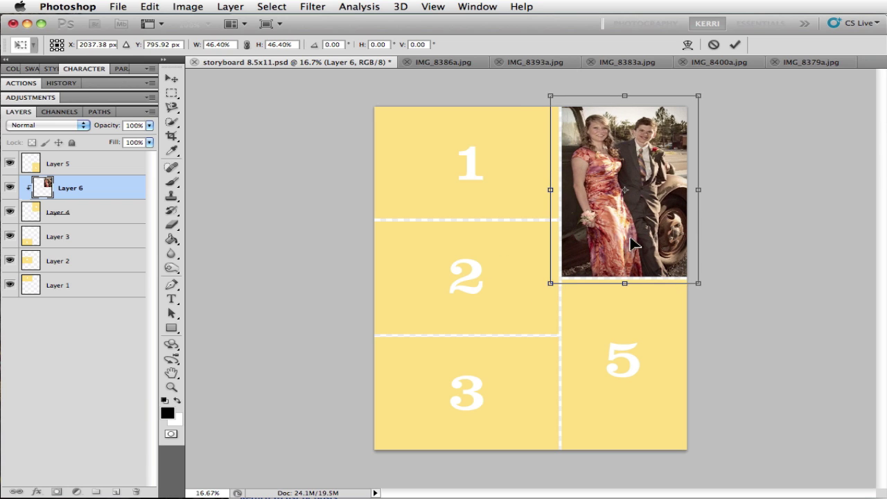
pyautogui.moveTo(698, 96); pyautogui.dragTo(694, 100)
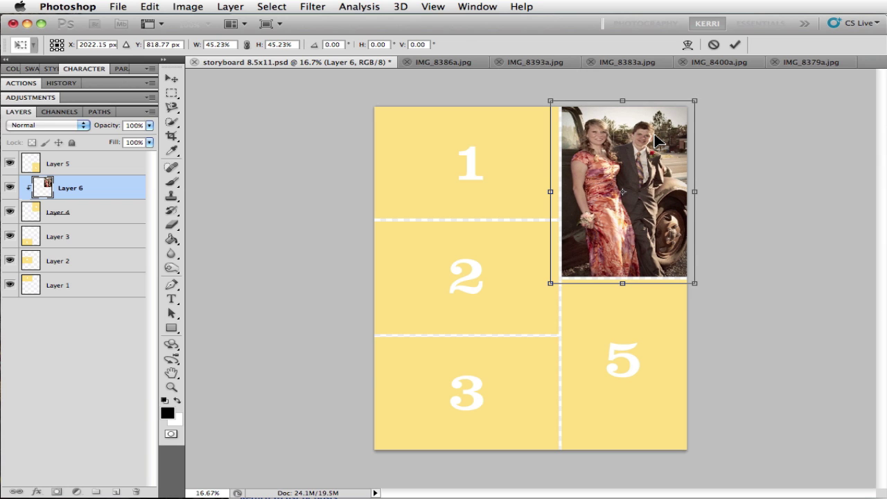
pyautogui.press('Return')
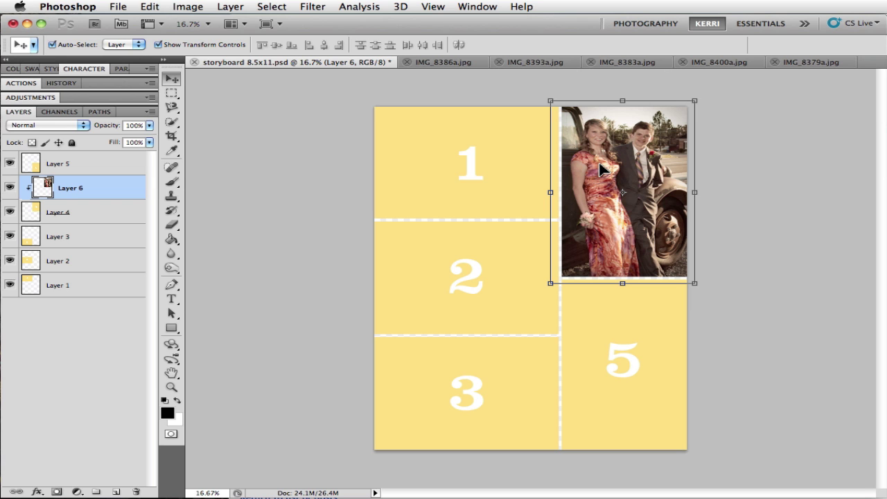
# Step: Paste the IMG_8393a car photo into the storyboard as Layer 7, moved just above Layer 1
pyautogui.click(450, 61)
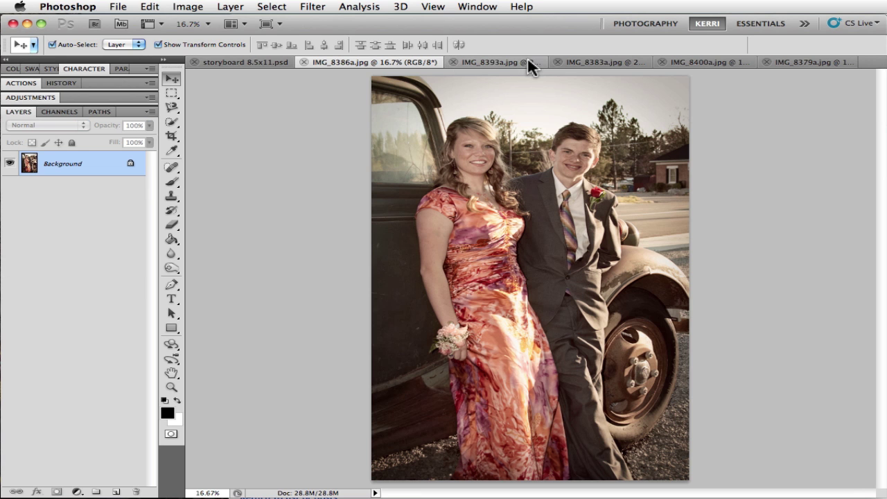
pyautogui.click(509, 61)
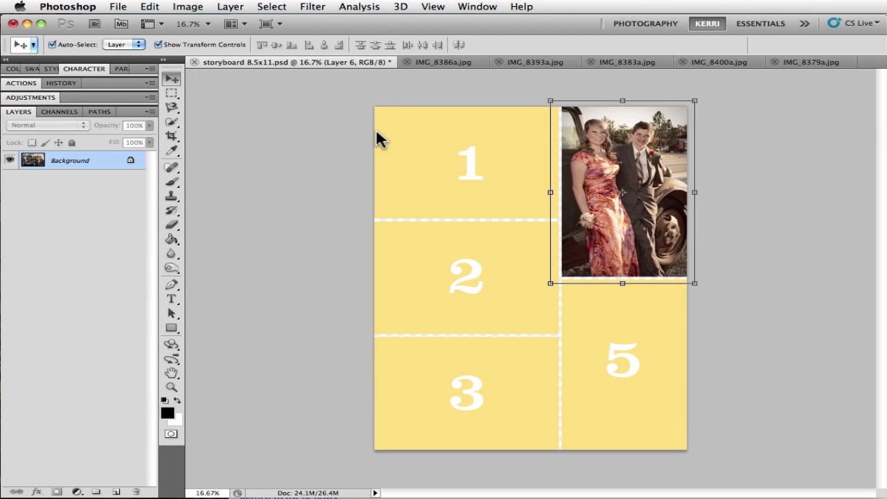
pyautogui.hotkey('ctrl', 'v')
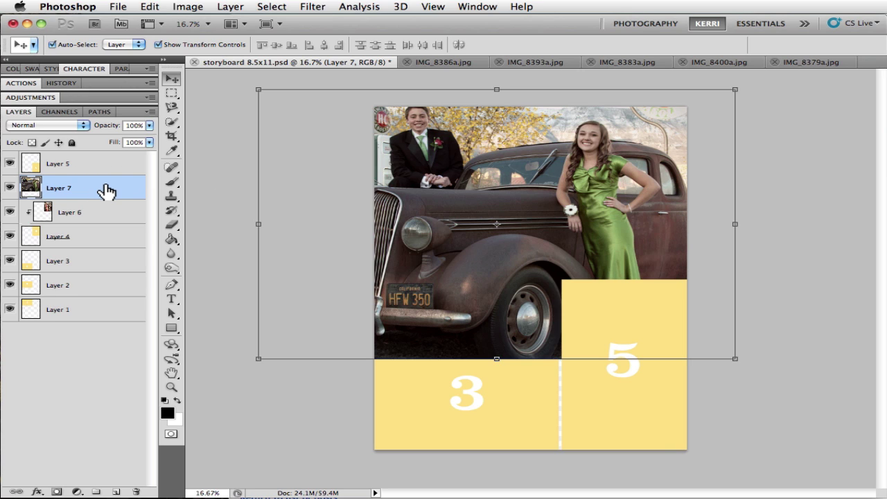
pyautogui.moveTo(108, 191); pyautogui.dragTo(105, 287)
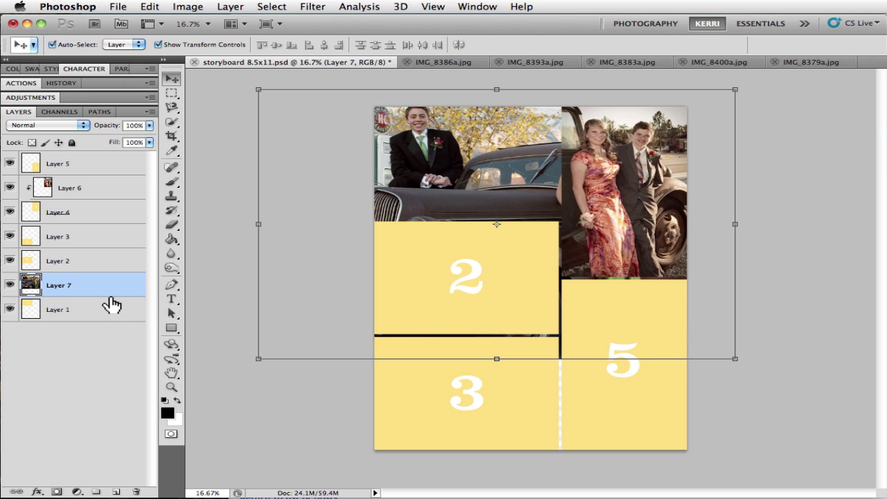
# Step: Clip Layer 7 into the top-left panel's shape
pyautogui.moveTo(111, 300); pyautogui.dragTo(122, 297)
pyautogui.keyDown('alt'); pyautogui.click(121, 296); pyautogui.keyUp('alt')
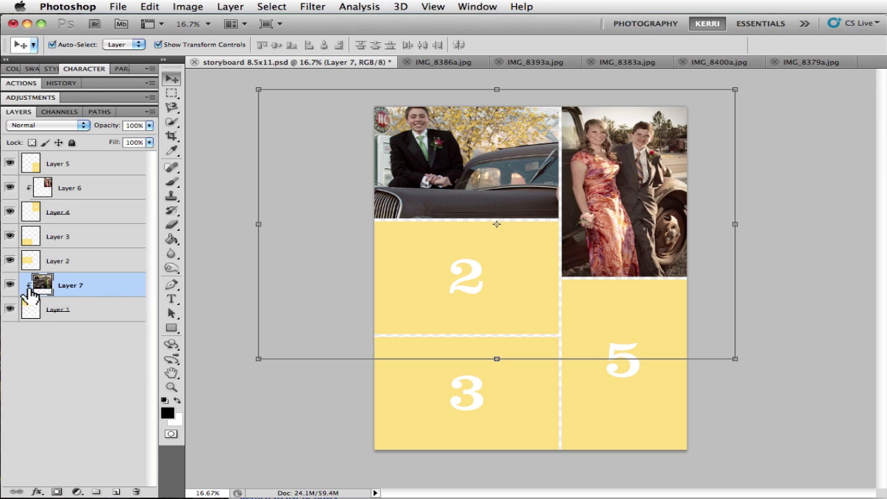
pyautogui.keyDown('alt'); pyautogui.click(126, 297); pyautogui.keyUp('alt')
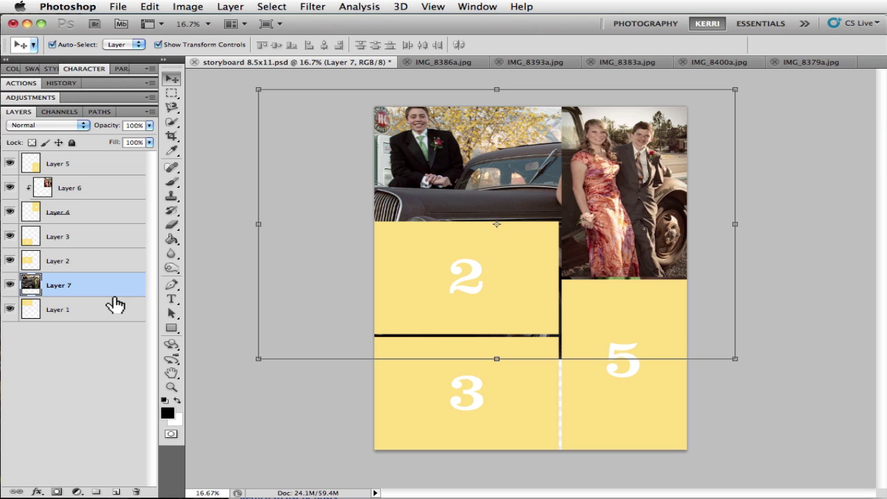
pyautogui.keyDown('alt'); pyautogui.click(119, 297); pyautogui.keyUp('alt')
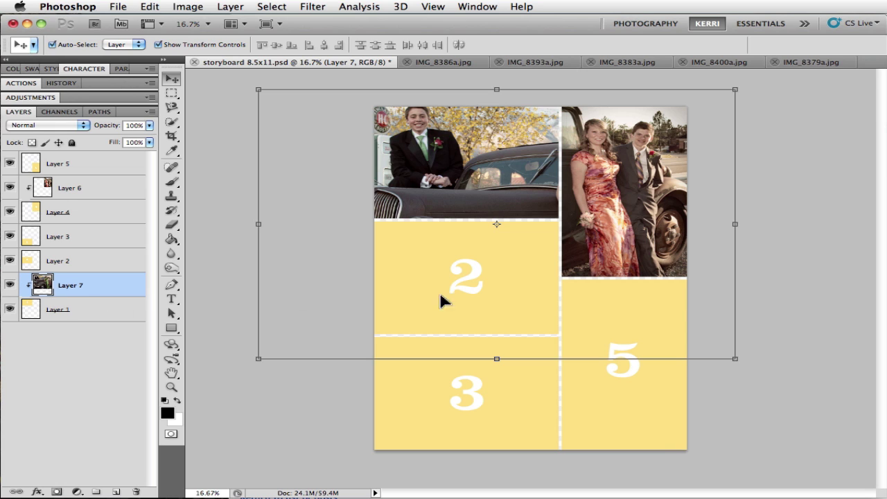
# Step: Scale the car photo to about 44.55% and position it within panel 1
pyautogui.click(735, 358)
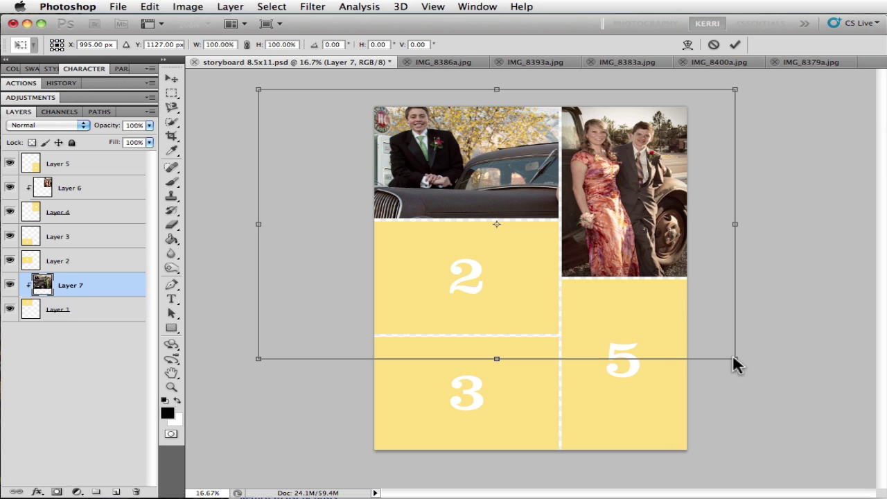
pyautogui.moveTo(734, 358); pyautogui.dragTo(517, 236)
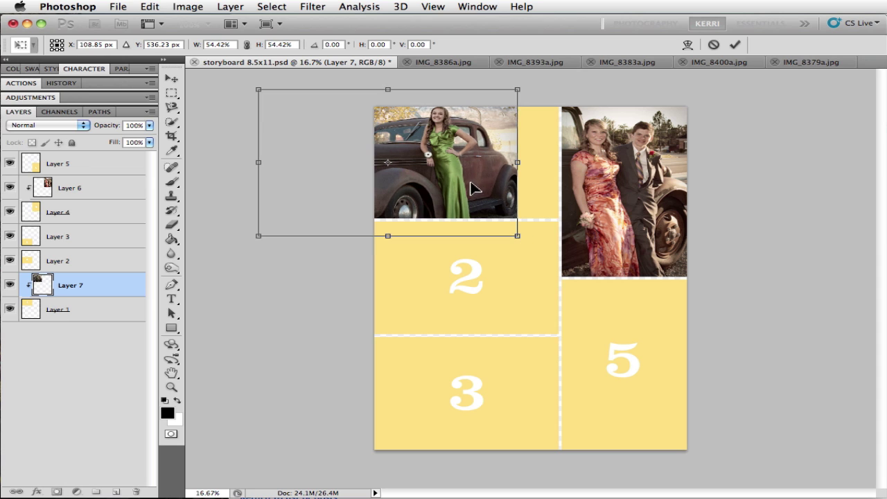
pyautogui.moveTo(471, 188); pyautogui.dragTo(502, 200)
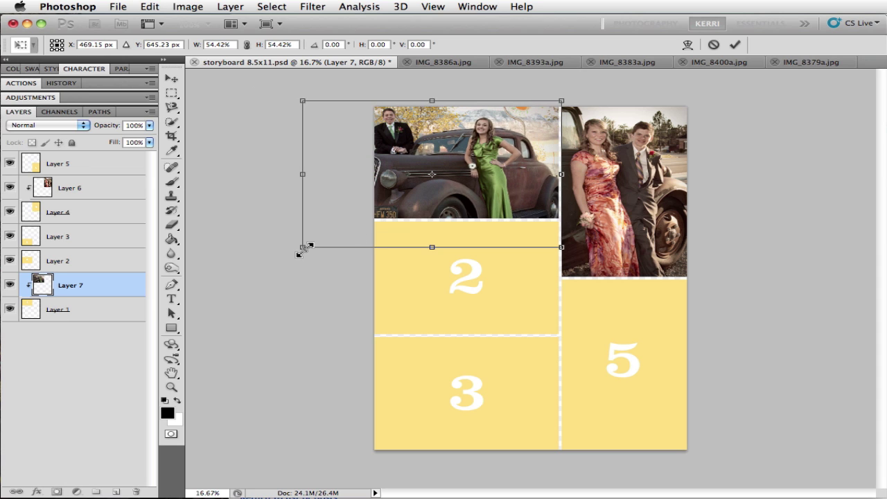
pyautogui.moveTo(302, 247); pyautogui.dragTo(349, 220)
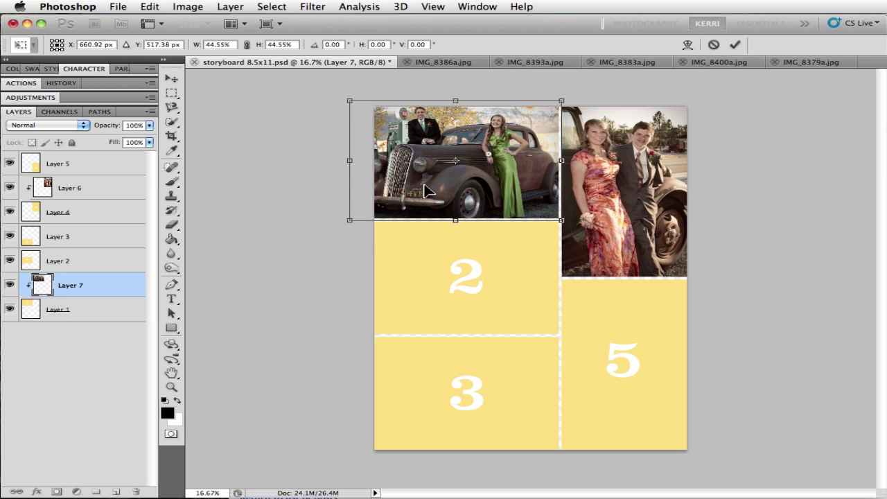
pyautogui.moveTo(425, 186); pyautogui.dragTo(436, 191)
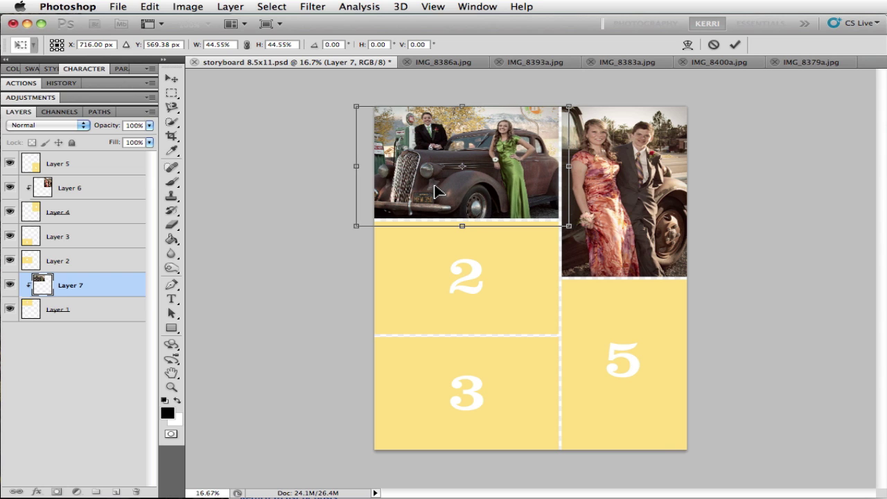
pyautogui.press('Return')
pyautogui.click(326, 206)
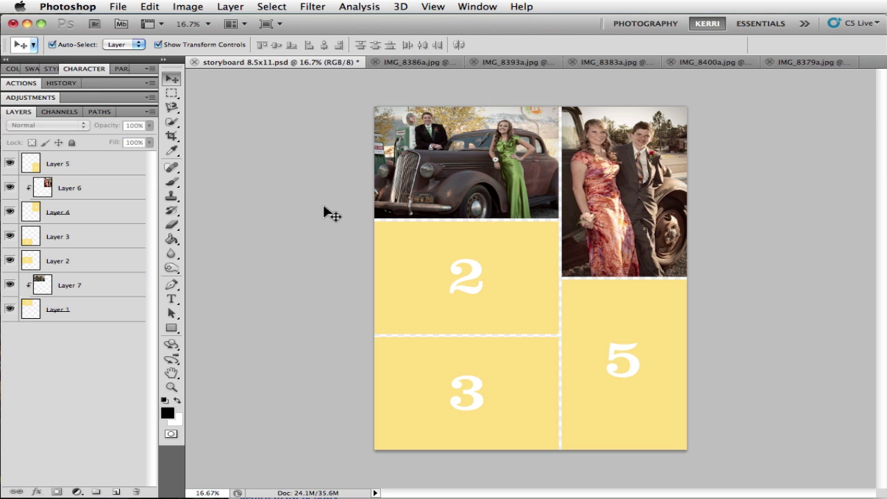
# Step: Bring the IMG_8383a truck photo into the storyboard as Layer 8, clipped to panel 2
pyautogui.click(600, 61)
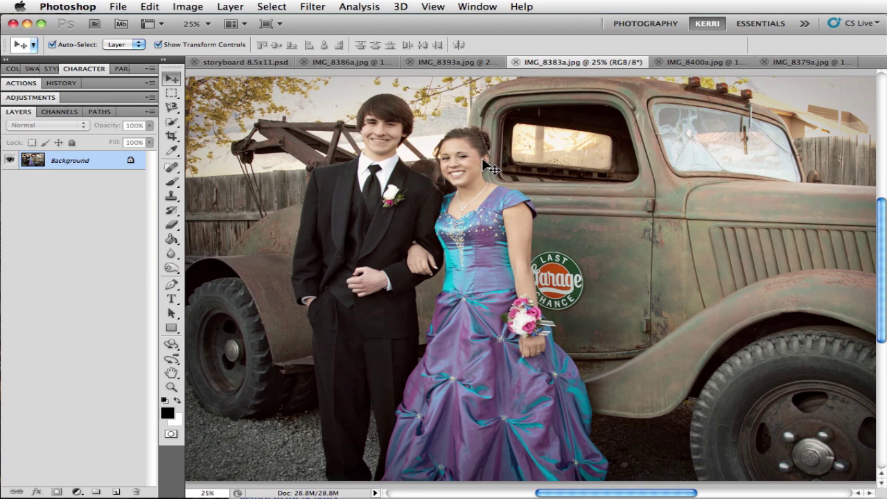
pyautogui.click(257, 63)
pyautogui.click(499, 259)
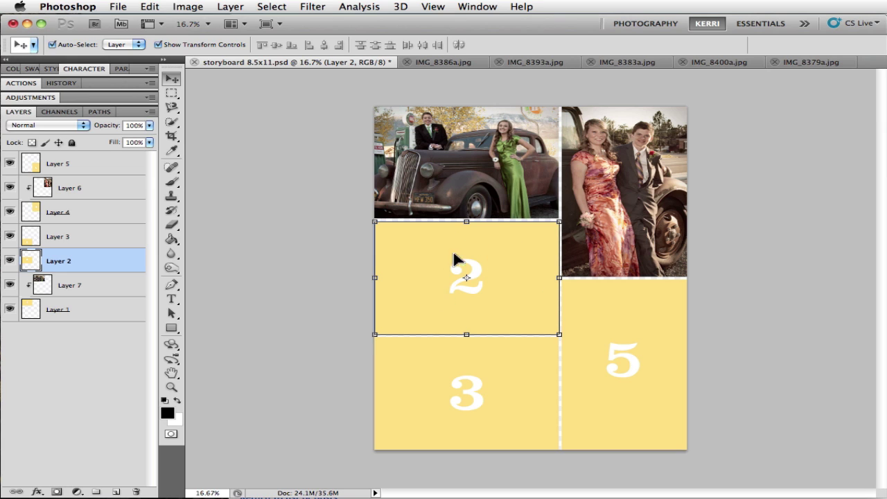
pyautogui.click(633, 62)
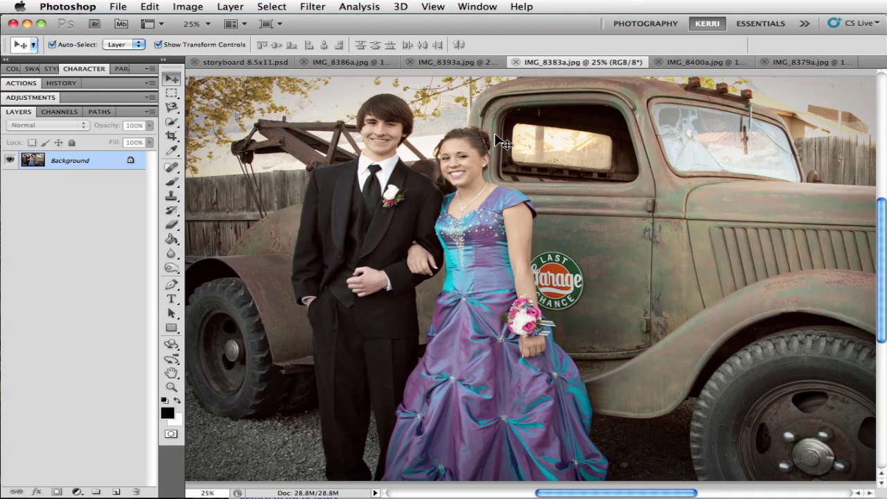
pyautogui.moveTo(429, 201); pyautogui.dragTo(456, 203)
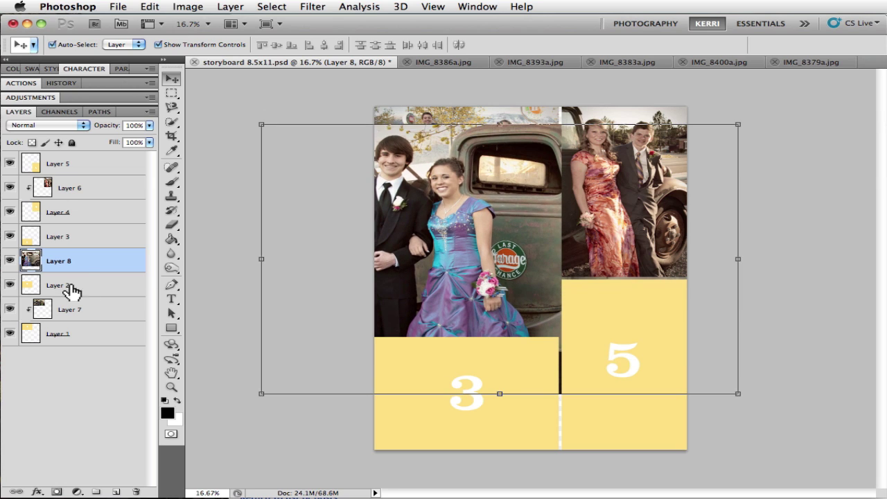
pyautogui.keyDown('alt'); pyautogui.click(115, 273); pyautogui.keyUp('alt')
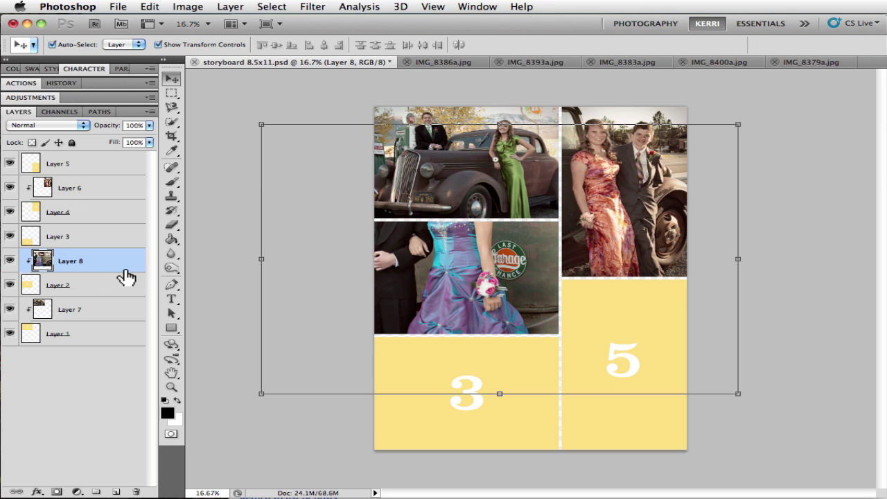
# Step: Scale the truck photo down to about 49.5% inside panel 2
pyautogui.click(740, 394)
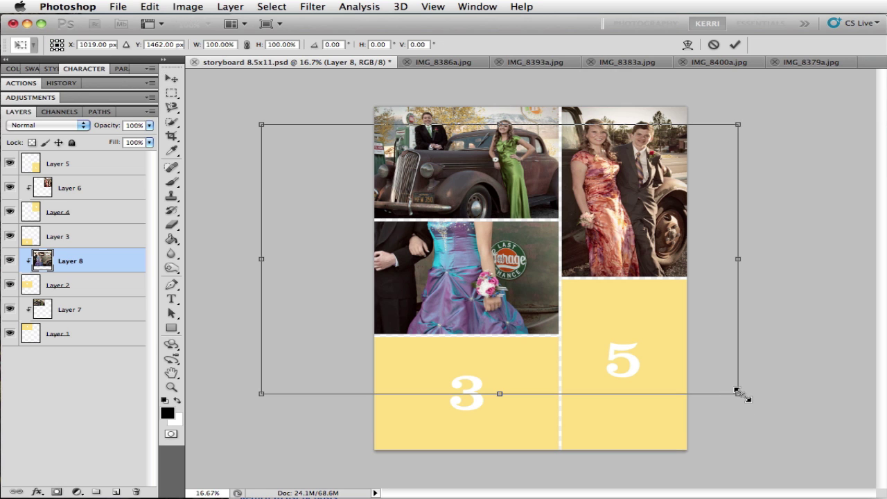
pyautogui.moveTo(740, 394); pyautogui.dragTo(586, 351)
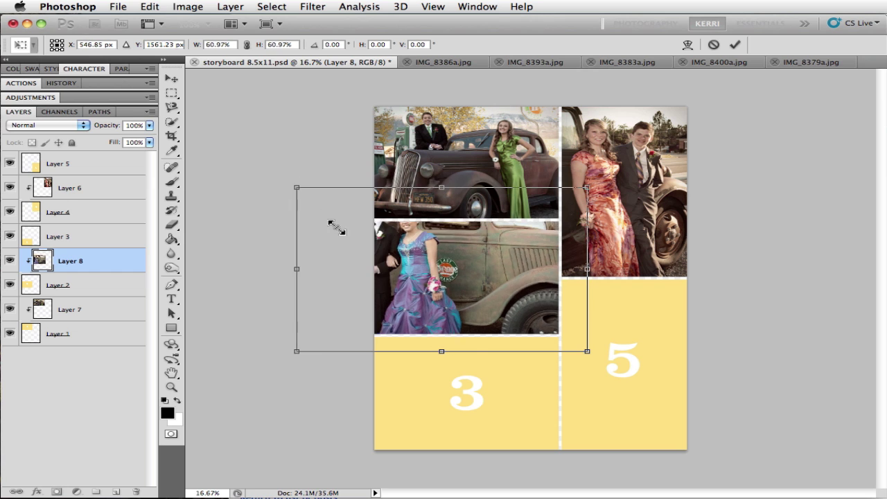
pyautogui.moveTo(337, 229)
pyautogui.mouseDown()
pyautogui.moveTo(356, 234)
pyautogui.moveTo(346, 223)
pyautogui.mouseUp()
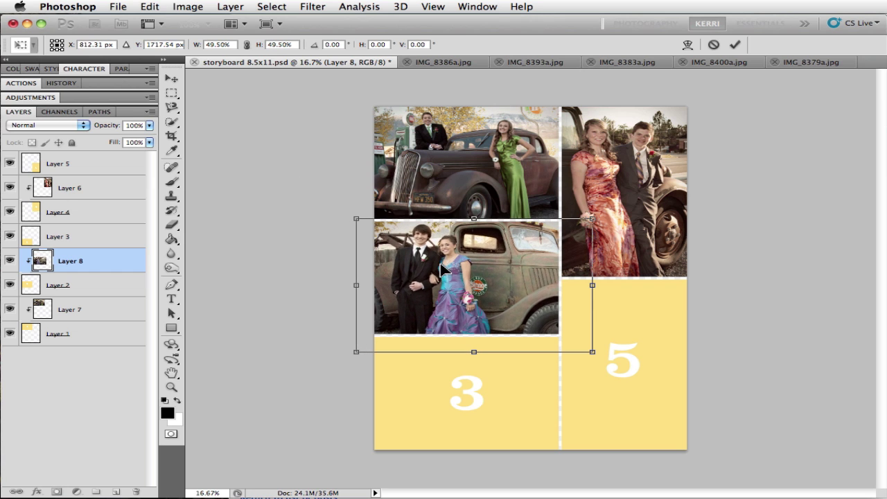
pyautogui.press('Return')
pyautogui.click(745, 210)
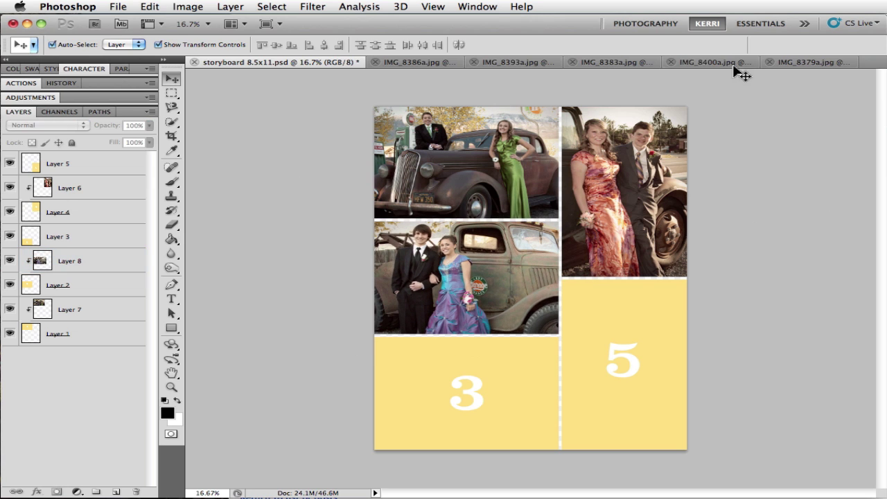
# Step: Bring the IMG_8400a pink-dress photo in as Layer 9 and move it directly above Layer 3
pyautogui.click(711, 63)
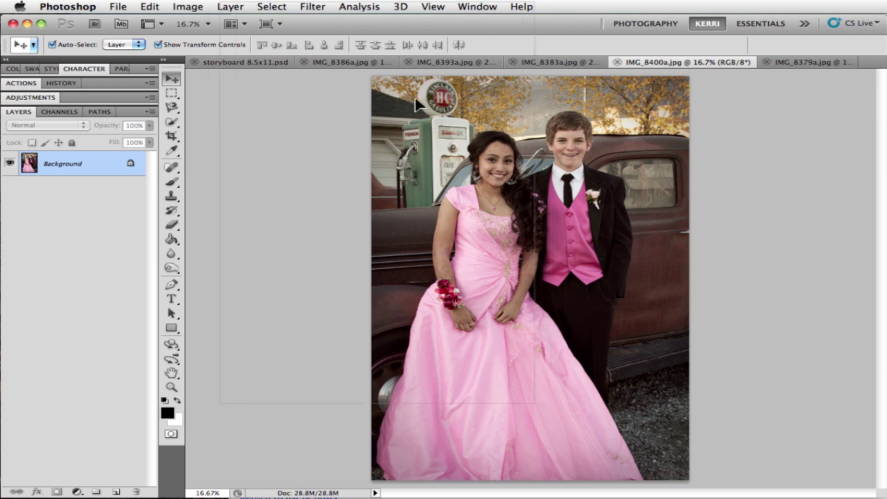
pyautogui.click(271, 63)
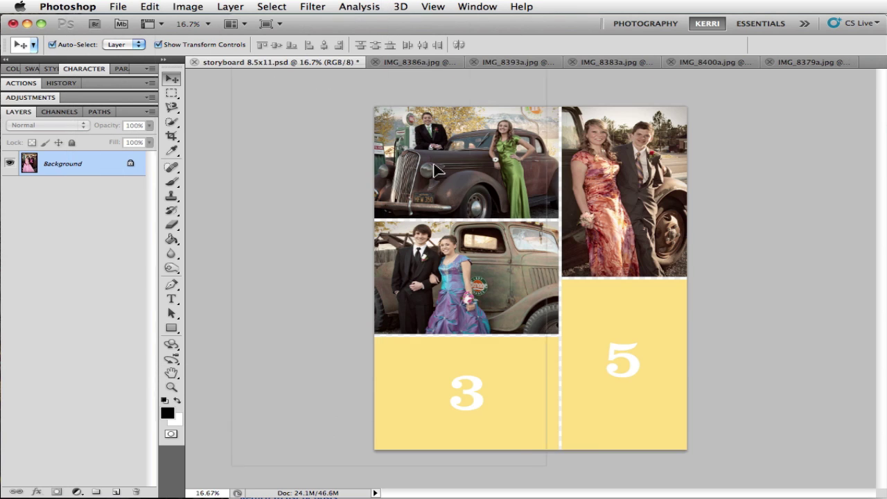
pyautogui.moveTo(437, 170); pyautogui.dragTo(508, 204)
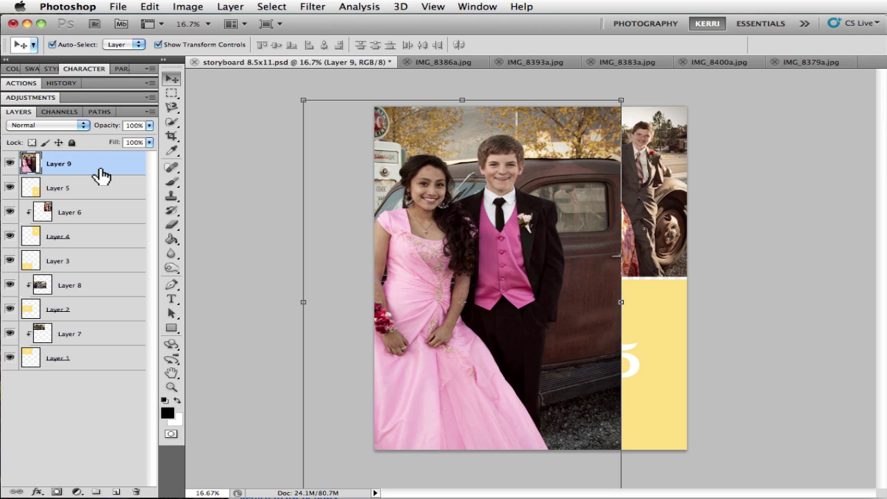
pyautogui.moveTo(580, 340); pyautogui.dragTo(528, 329)
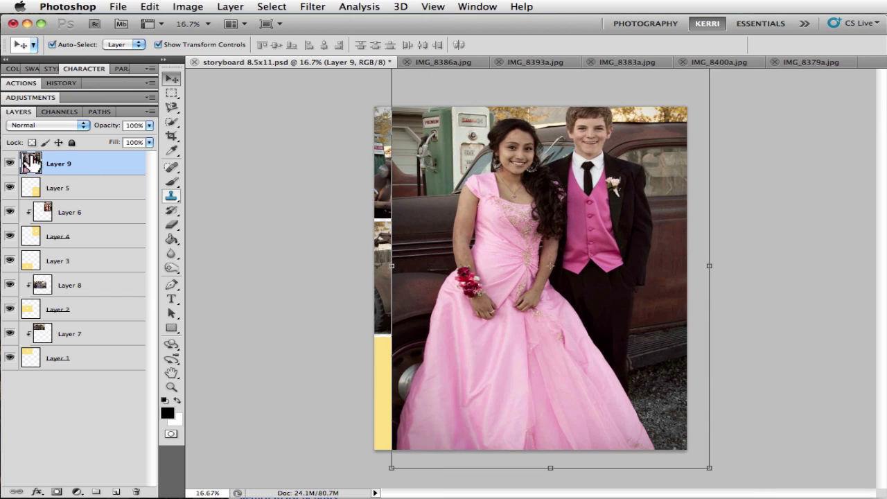
pyautogui.moveTo(34, 165); pyautogui.dragTo(92, 244)
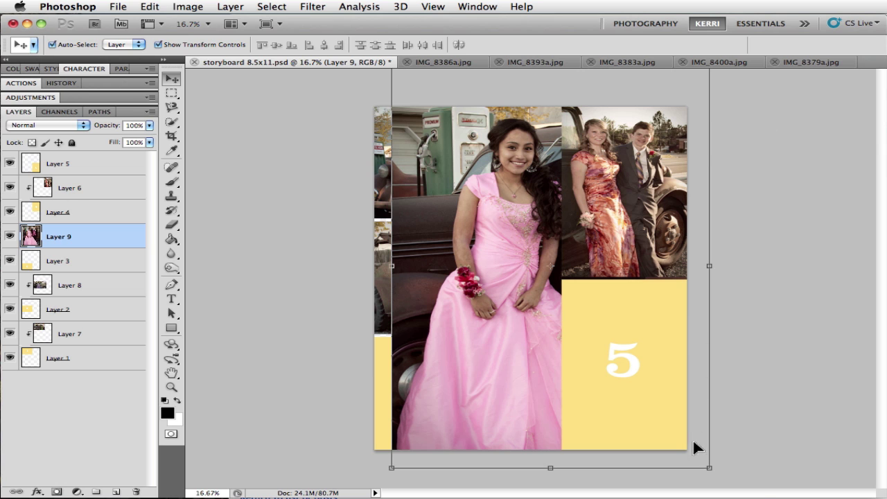
# Step: Scale the pink-dress photo to about 60% and place it over the bottom-left panel
pyautogui.click(707, 469)
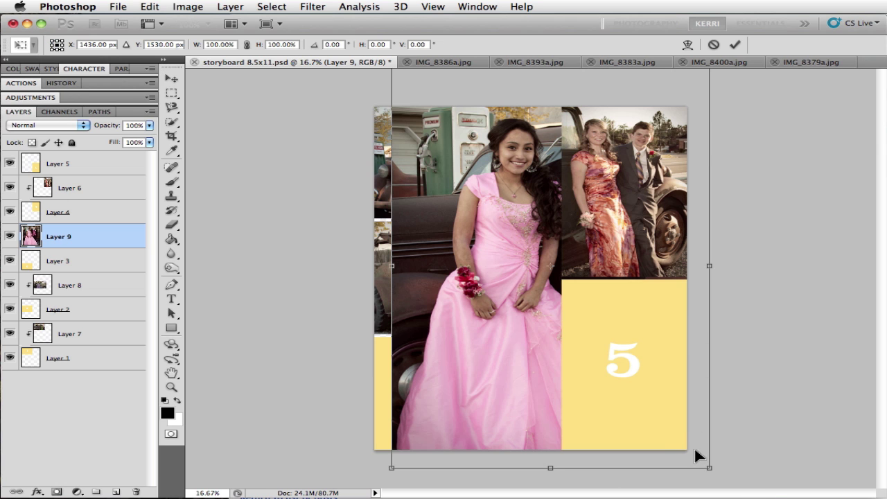
pyautogui.moveTo(707, 466); pyautogui.dragTo(569, 293)
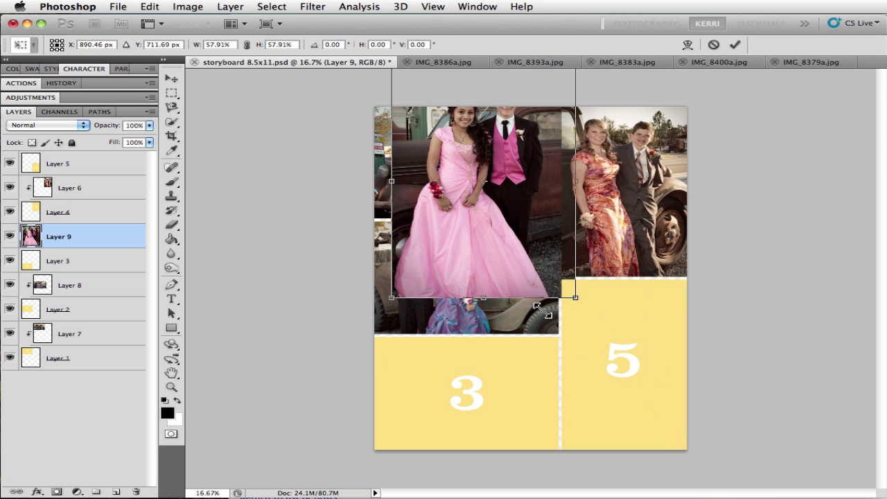
pyautogui.moveTo(469, 249); pyautogui.dragTo(458, 454)
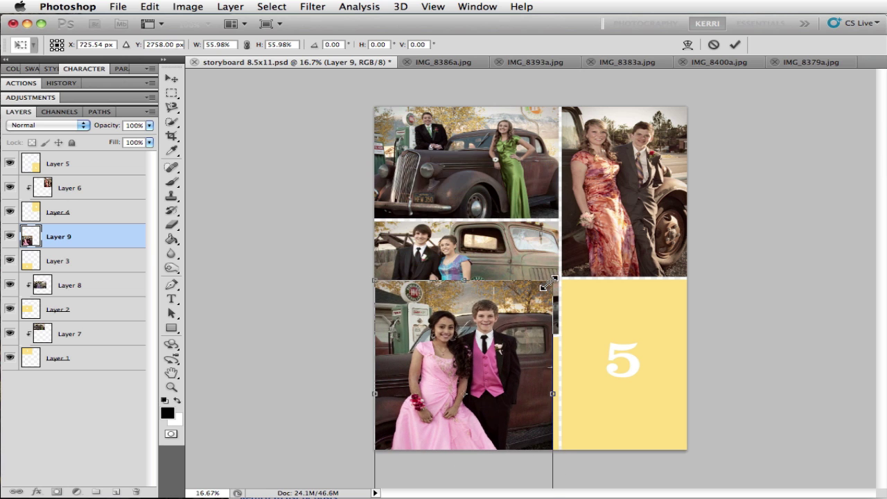
pyautogui.moveTo(547, 283); pyautogui.dragTo(560, 272)
pyautogui.moveTo(490, 343); pyautogui.dragTo(498, 380)
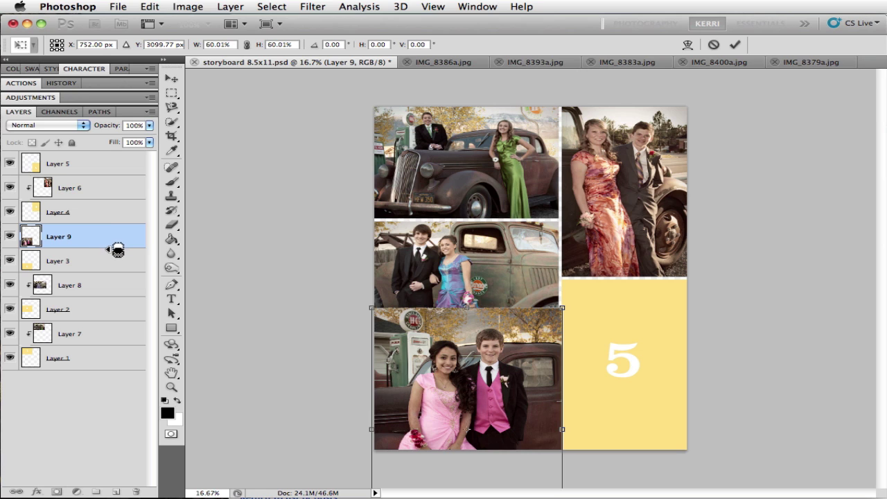
pyautogui.press('Return')
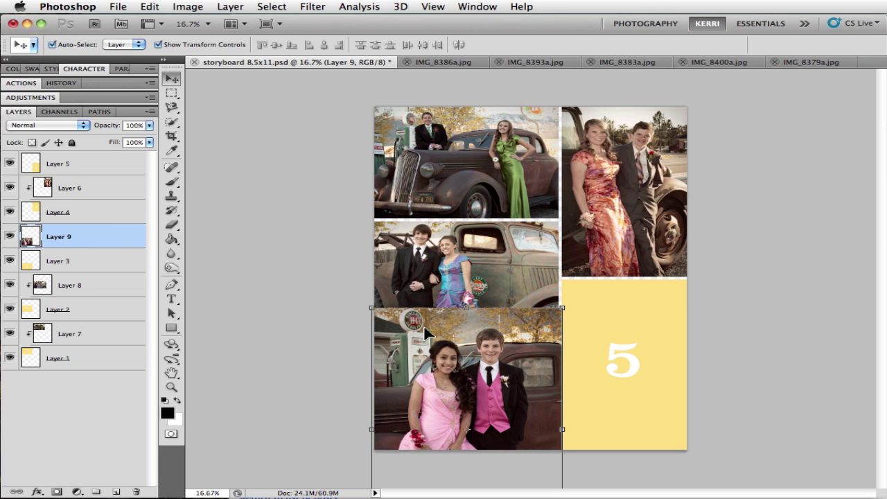
# Step: Clip the pink-dress photo into panel 3 and nudge it slightly down
pyautogui.keyDown('alt'); pyautogui.click(123, 248); pyautogui.keyUp('alt')
pyautogui.moveTo(506, 368)
pyautogui.mouseDown()
pyautogui.moveTo(504, 383)
pyautogui.moveTo(503, 375)
pyautogui.moveTo(517, 385)
pyautogui.moveTo(499, 360)
pyautogui.moveTo(505, 380)
pyautogui.mouseUp()
pyautogui.click(739, 276)
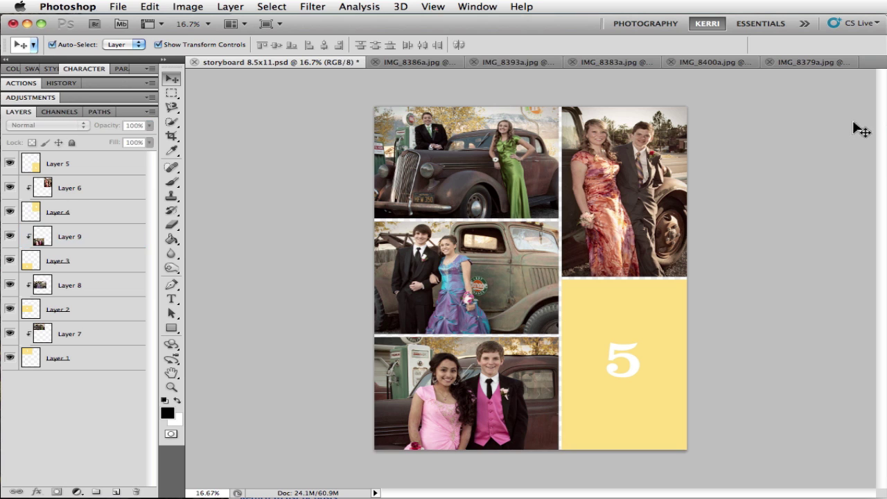
# Step: Bring the IMG_8379a photo into the storyboard as Layer 10, roughly shrunk toward panel 5
pyautogui.click(803, 62)
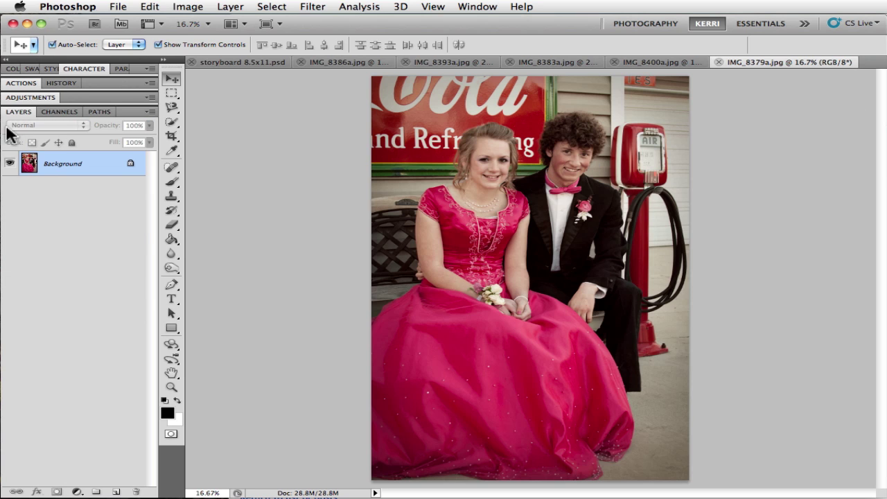
pyautogui.click(230, 61)
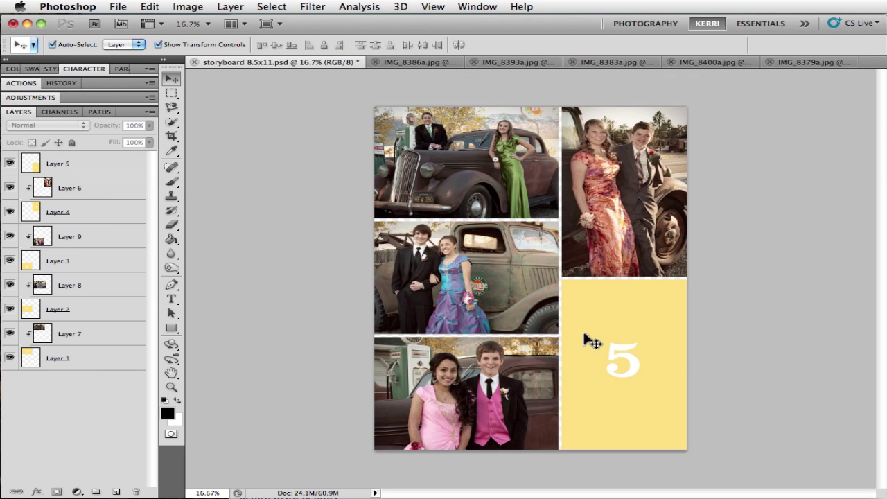
pyautogui.click(626, 341)
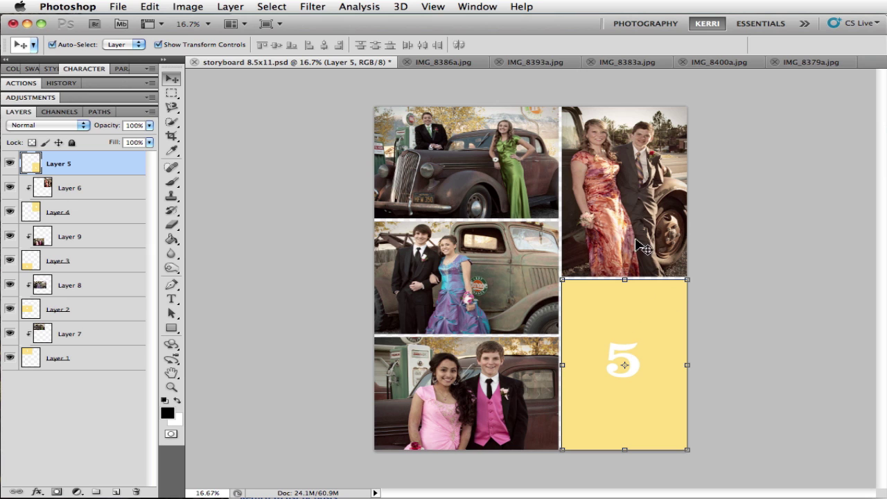
pyautogui.click(804, 61)
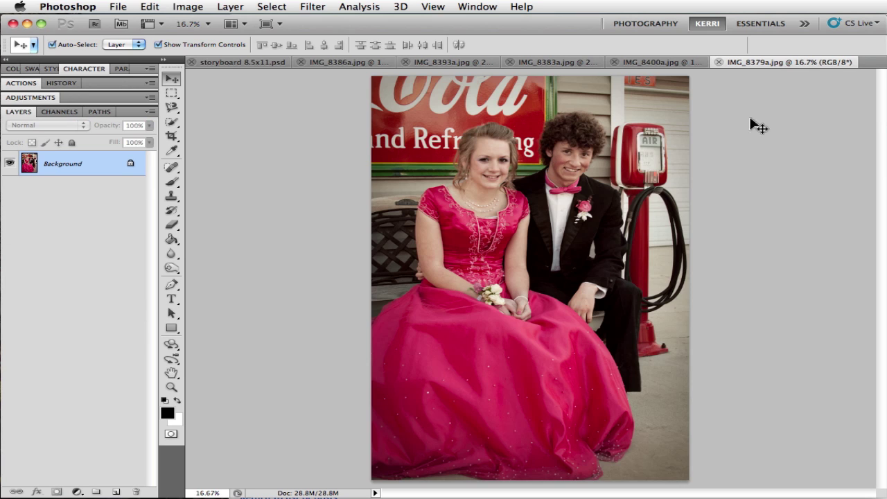
pyautogui.moveTo(545, 173); pyautogui.dragTo(575, 225)
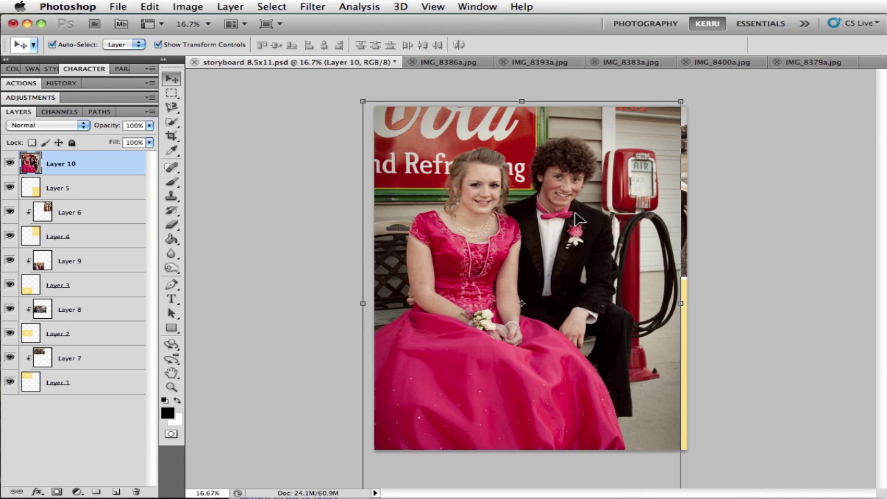
pyautogui.moveTo(361, 101); pyautogui.dragTo(476, 233)
pyautogui.moveTo(552, 329); pyautogui.dragTo(578, 310)
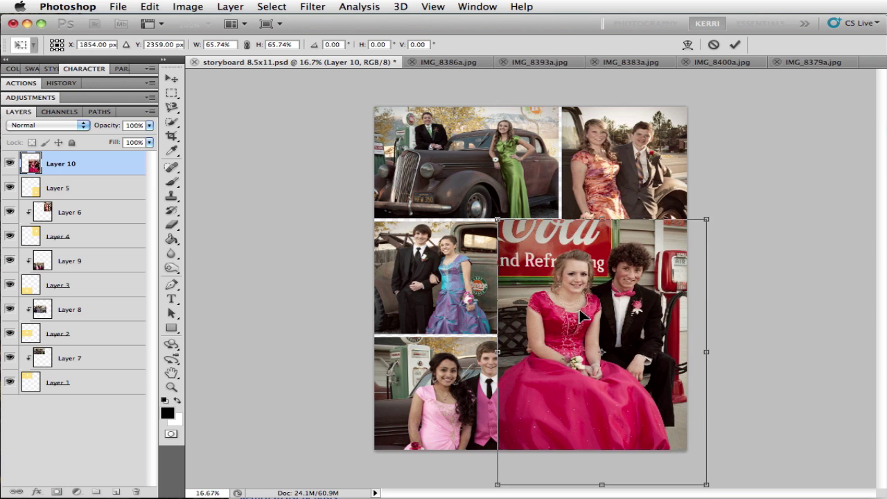
pyautogui.press('Return')
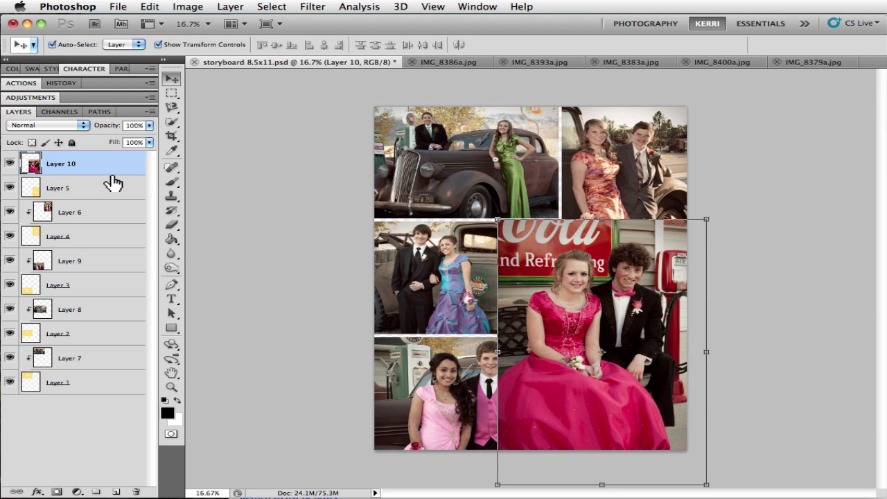
# Step: Clip Layer 10 into panel 5 and scale it to about 72.91% to fill the panel
pyautogui.moveTo(113, 183); pyautogui.dragTo(124, 174)
pyautogui.keyDown('alt'); pyautogui.click(123, 174); pyautogui.keyUp('alt')
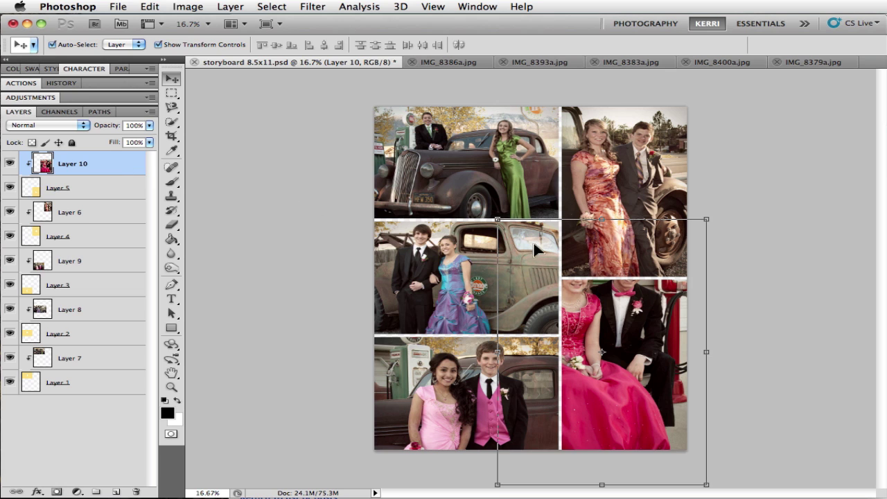
pyautogui.click(707, 219)
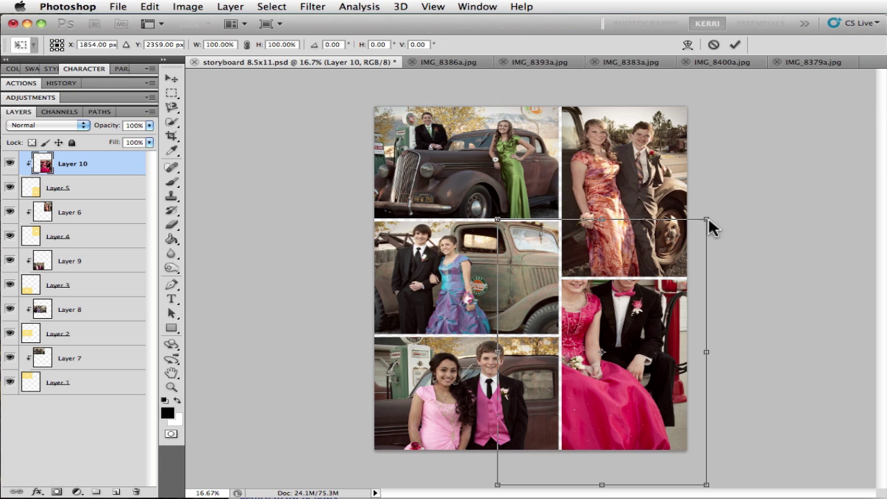
pyautogui.moveTo(698, 225); pyautogui.dragTo(639, 295)
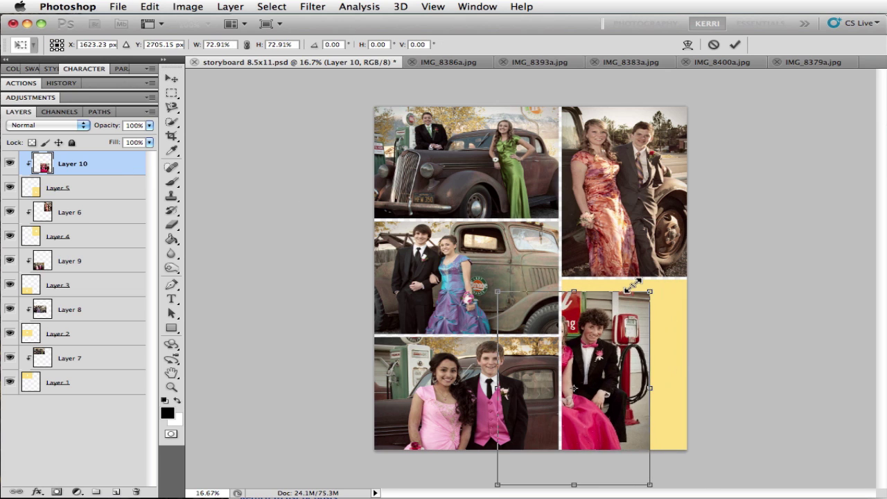
pyautogui.moveTo(594, 359); pyautogui.dragTo(643, 343)
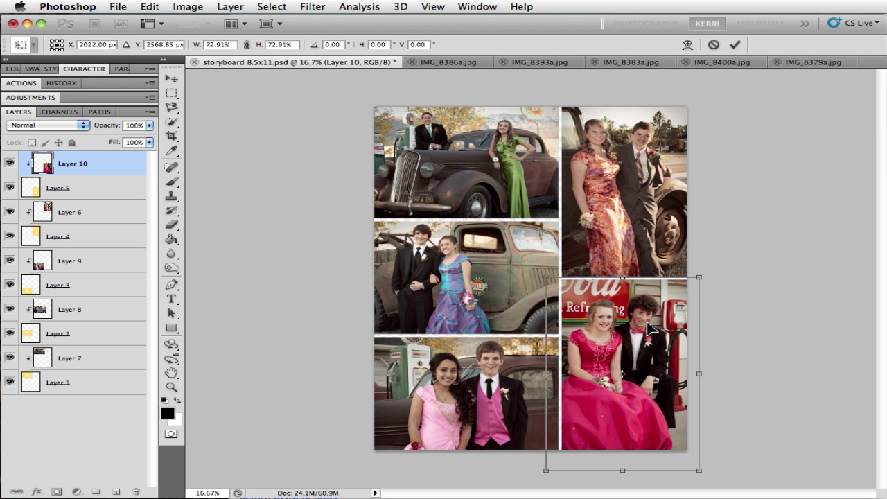
pyautogui.press('Return')
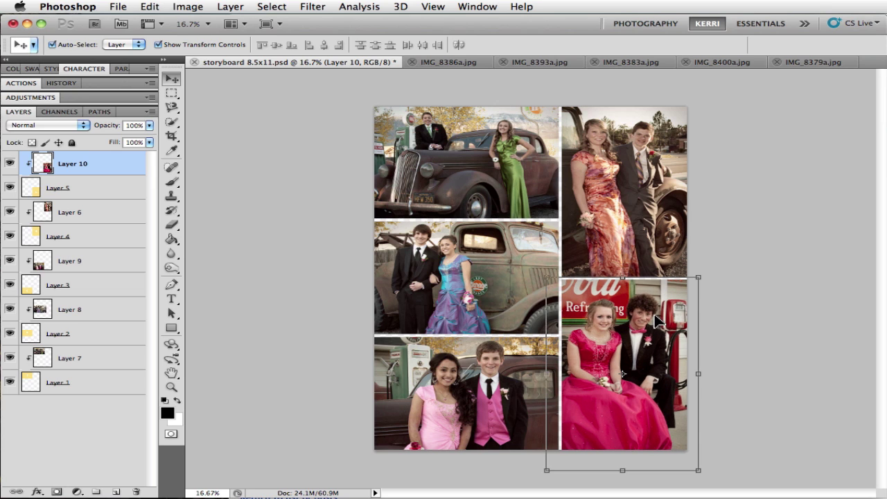
pyautogui.click(756, 309)
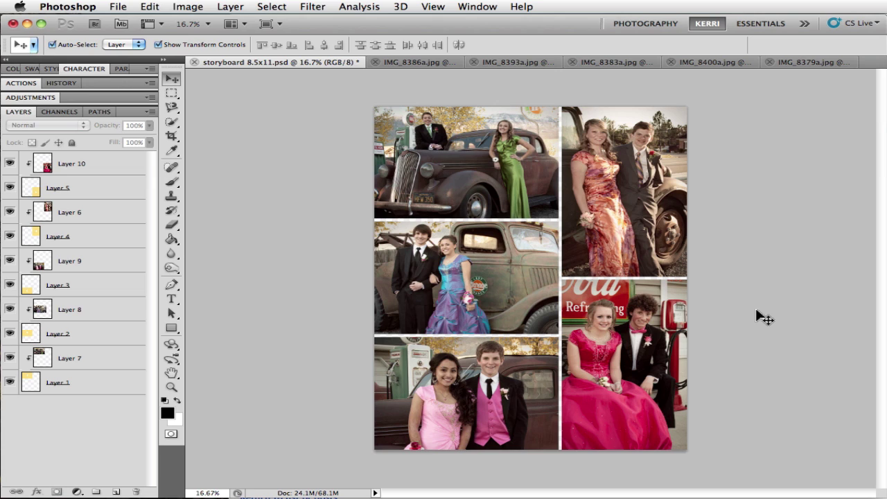